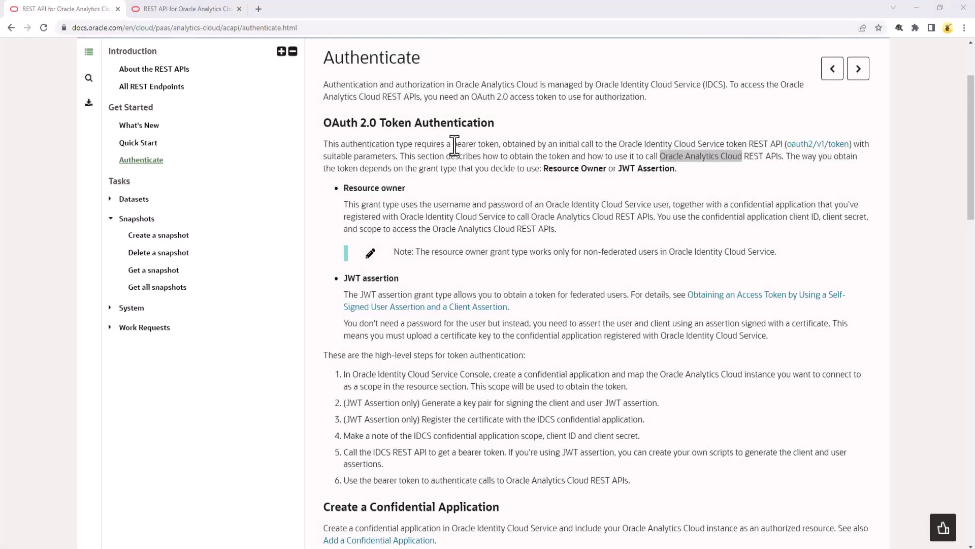
# Highlight 'bearer token', the token REST API reference and the JSON-file sentence in the OAC docs
pyautogui.moveTo(452, 145); pyautogui.dragTo(503, 147)
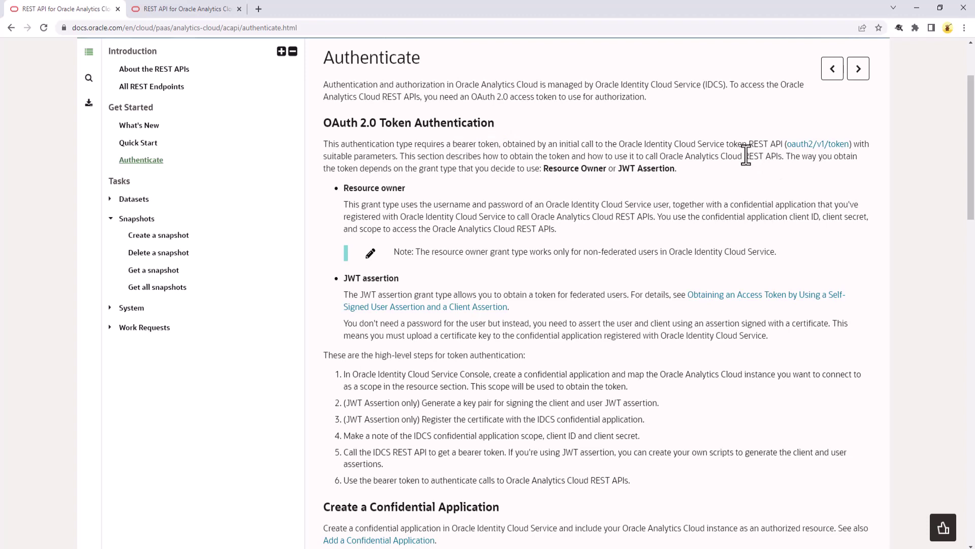
pyautogui.moveTo(744, 156); pyautogui.dragTo(776, 162)
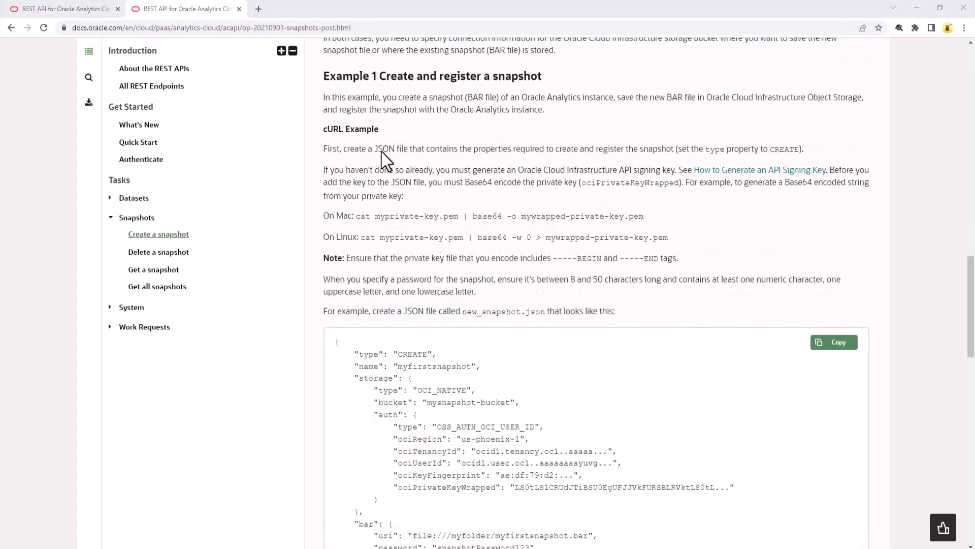
pyautogui.tripleClick(382, 150)
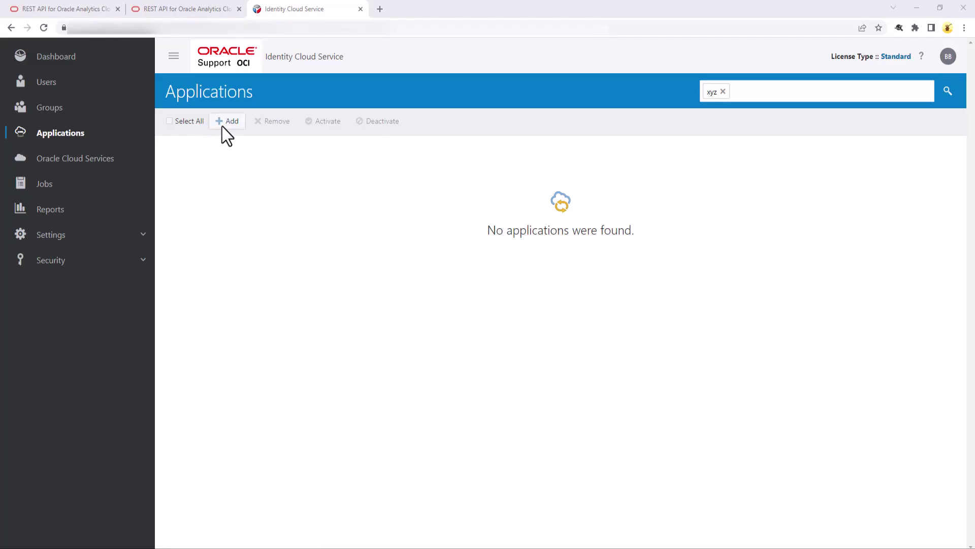
# Add a confidential application named 'demoapp' and configure it as a client now
pyautogui.click(223, 126)
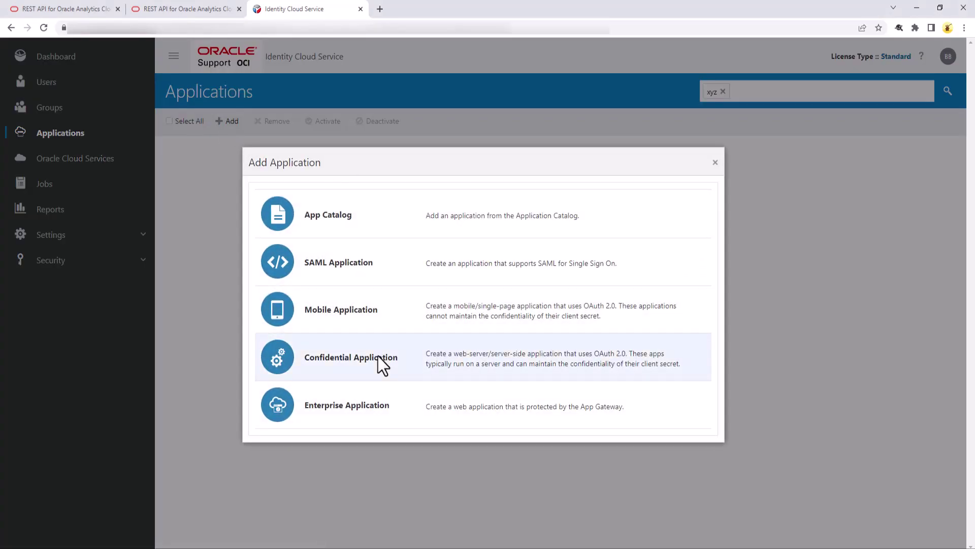
pyautogui.click(378, 355)
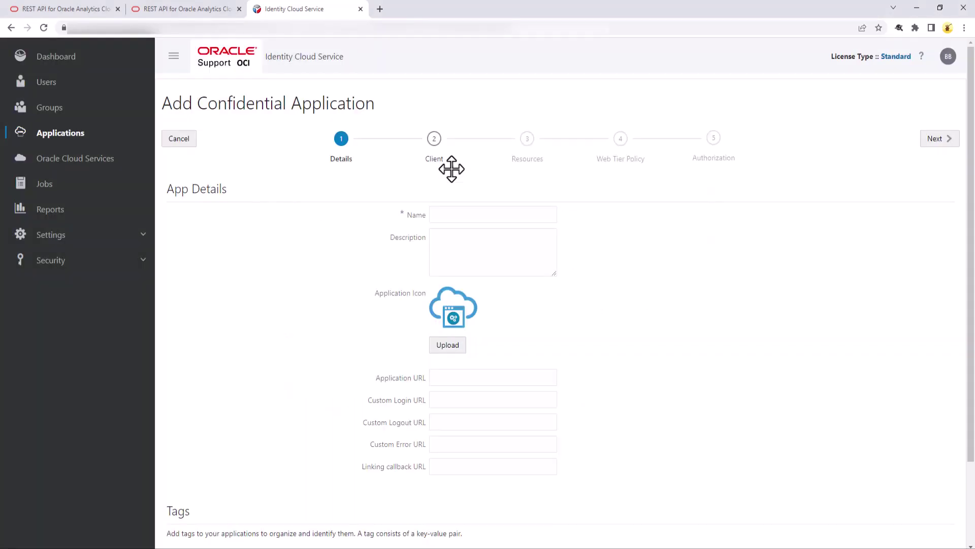
pyautogui.click(461, 220)
pyautogui.write('demoapp')
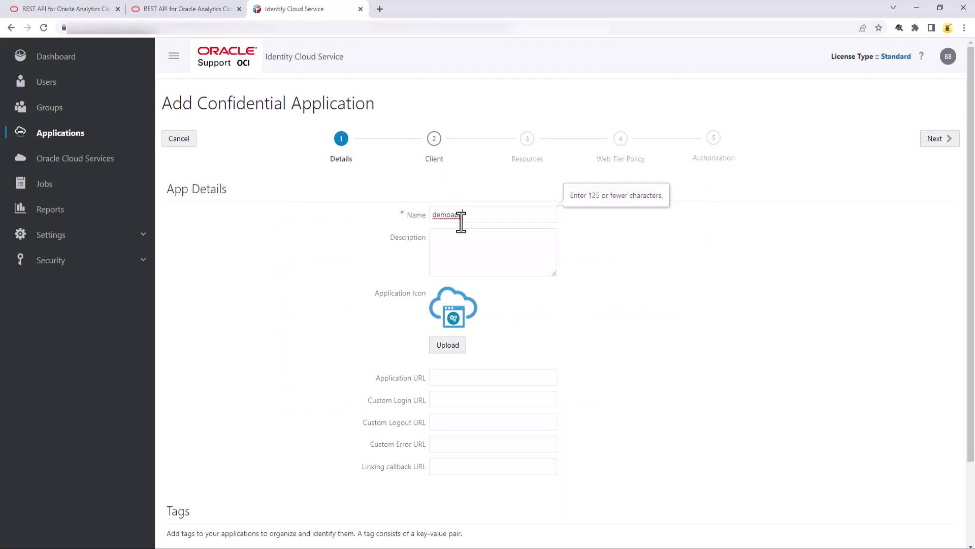
pyautogui.click(934, 142)
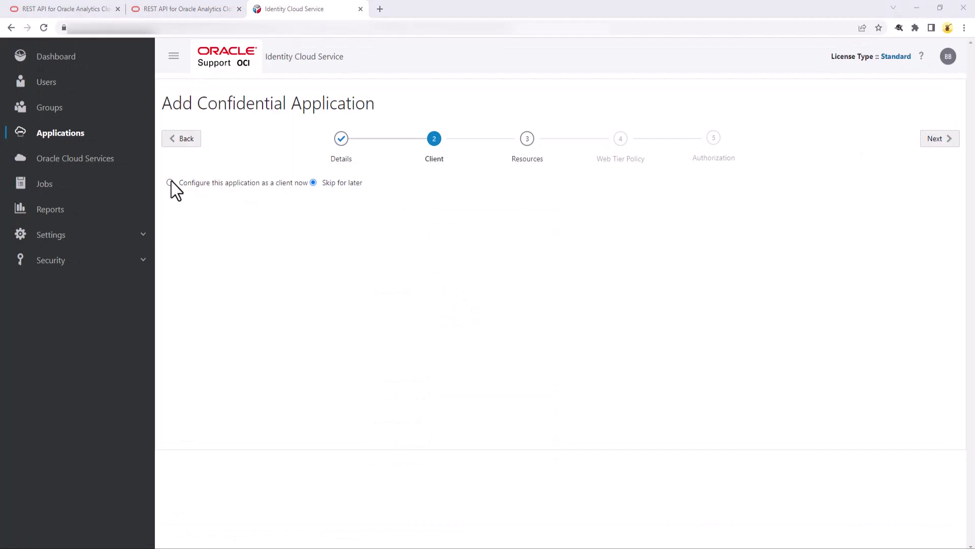
pyautogui.click(171, 183)
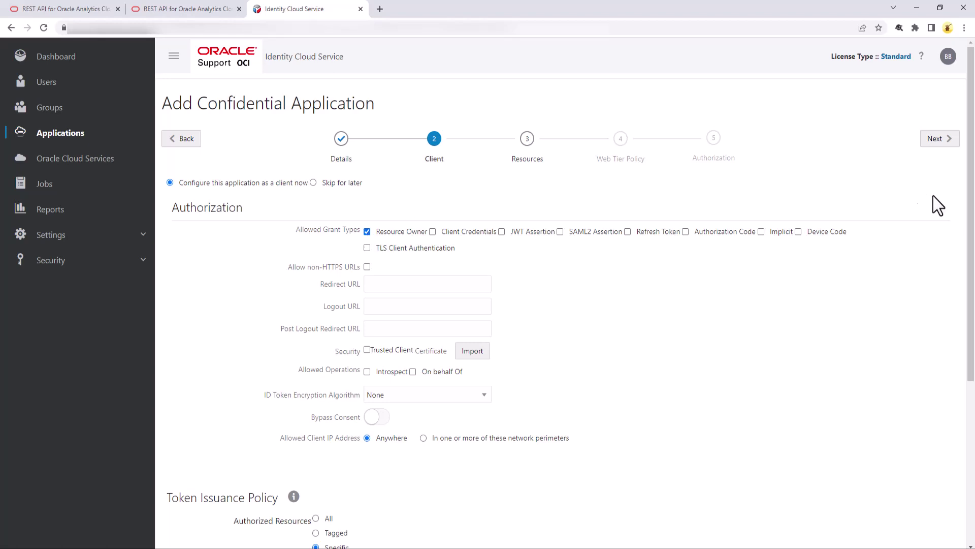
pyautogui.moveTo(966, 211); pyautogui.dragTo(973, 399)
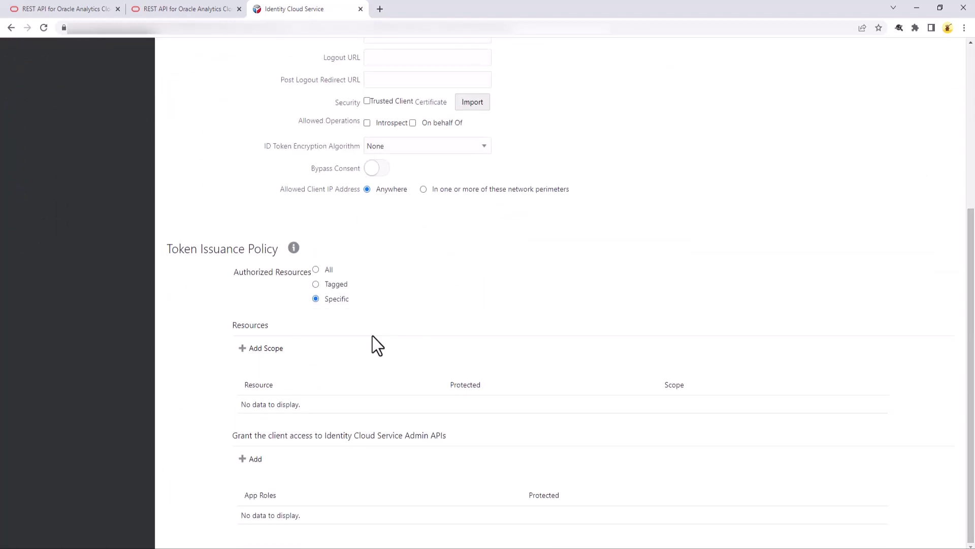
# Grant demoapp the ANALYTICSINST_OACINDREFNATIVE57 resource scope and copy its scope URL
pyautogui.click(280, 349)
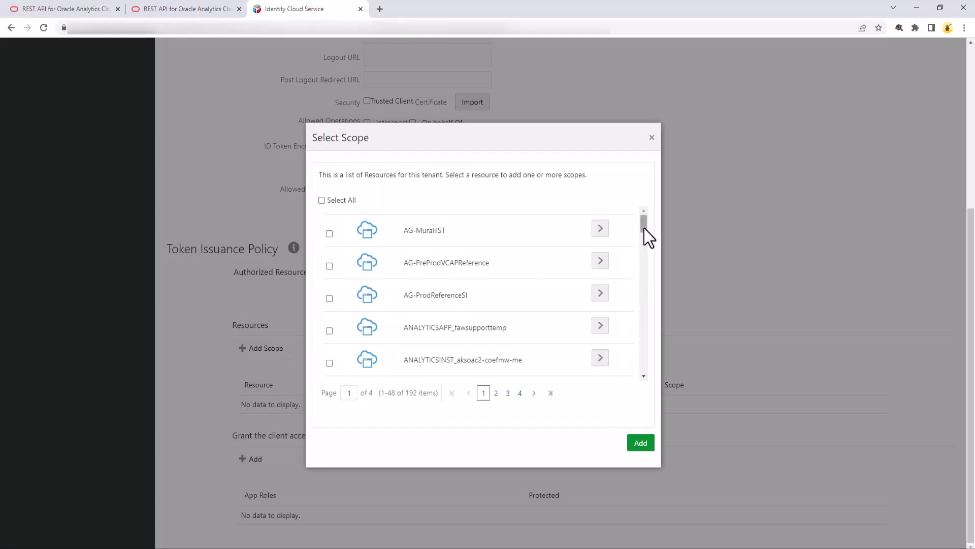
pyautogui.moveTo(644, 228); pyautogui.dragTo(649, 294)
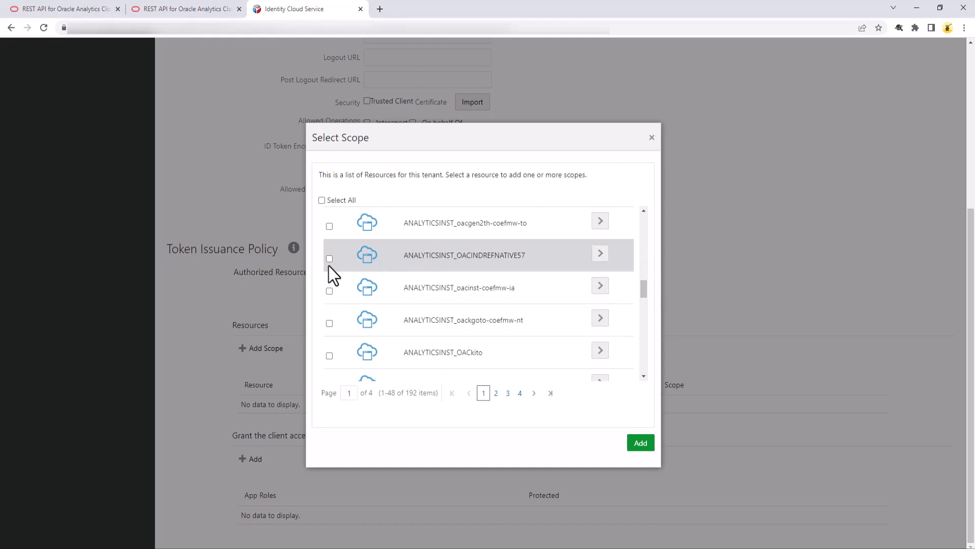
pyautogui.click(329, 258)
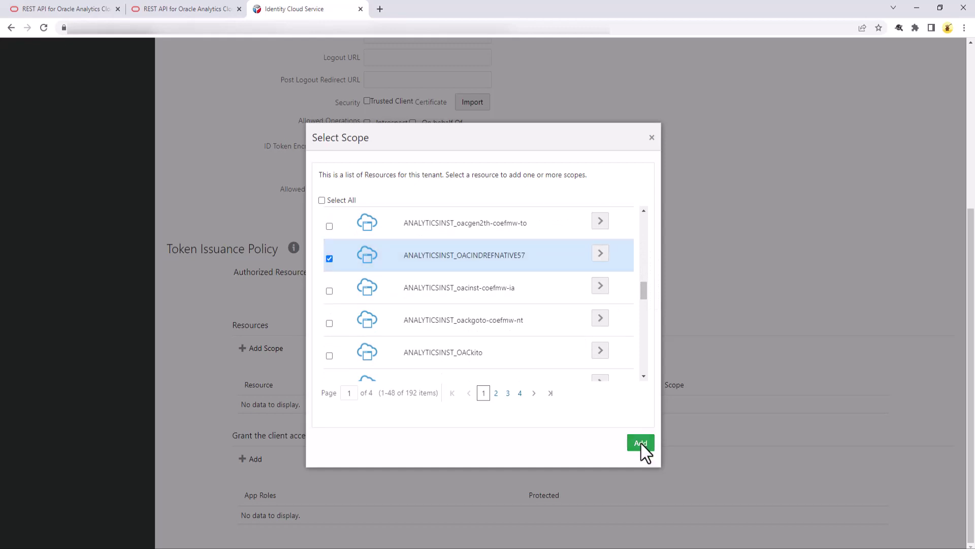
pyautogui.click(641, 443)
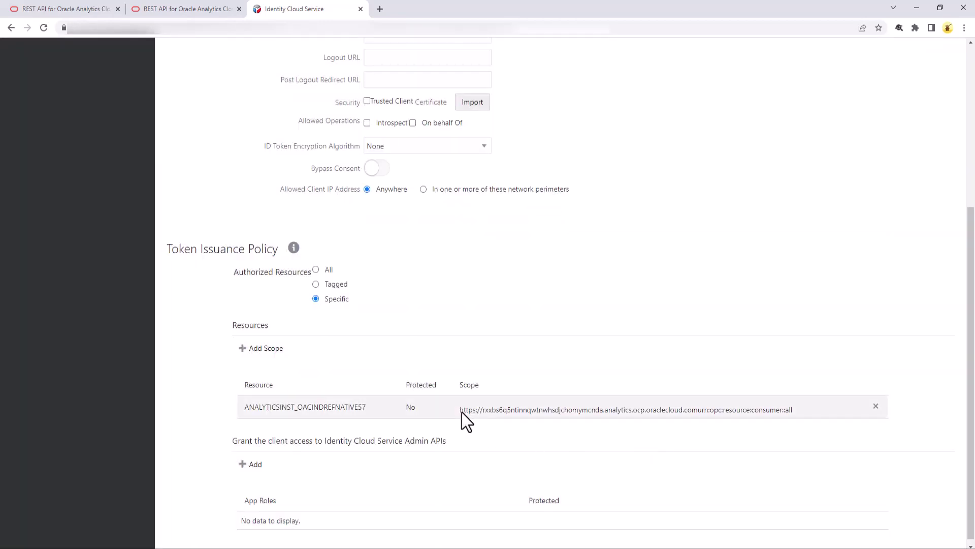
pyautogui.moveTo(461, 412); pyautogui.dragTo(742, 417)
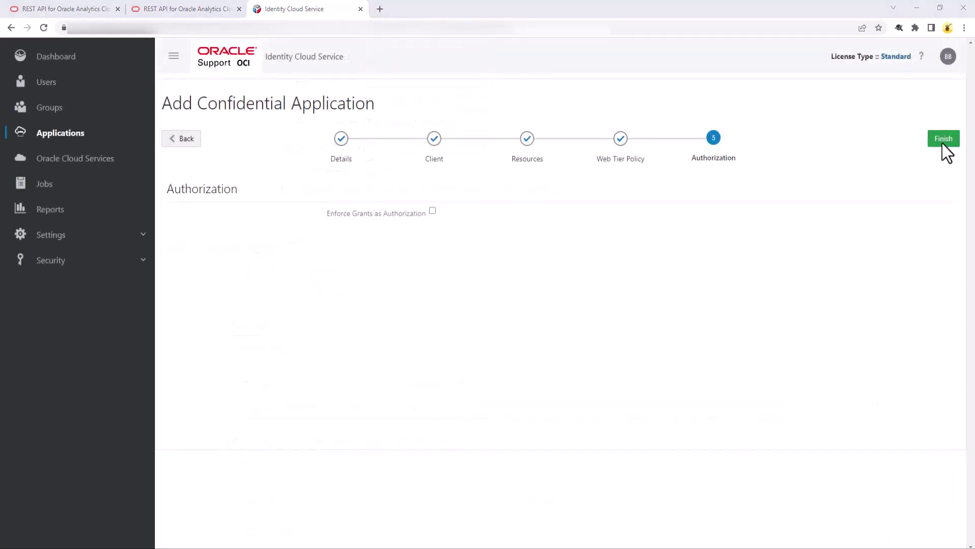
# Finish the demoapp wizard, close the client ID and secret notice, and activate demoapp
pyautogui.click(943, 143)
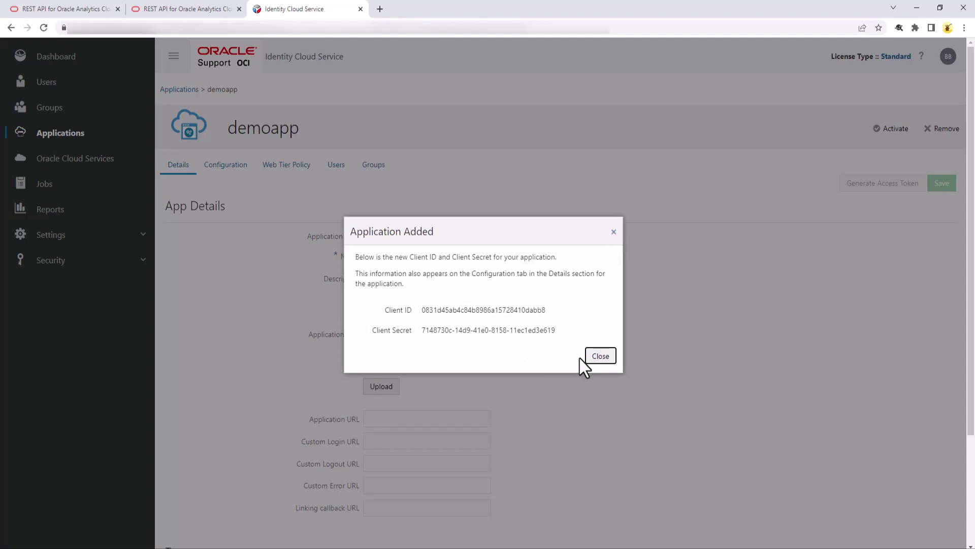
pyautogui.click(596, 357)
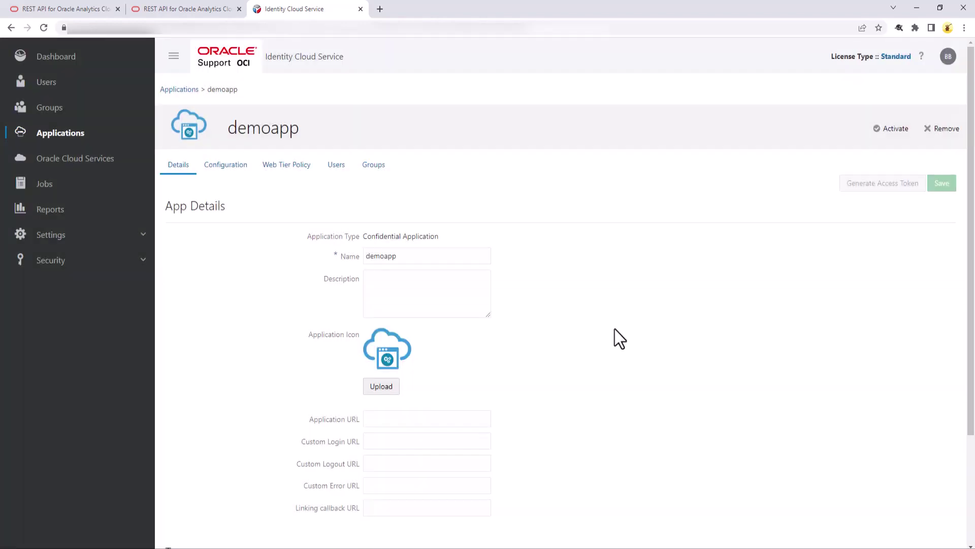
pyautogui.click(892, 129)
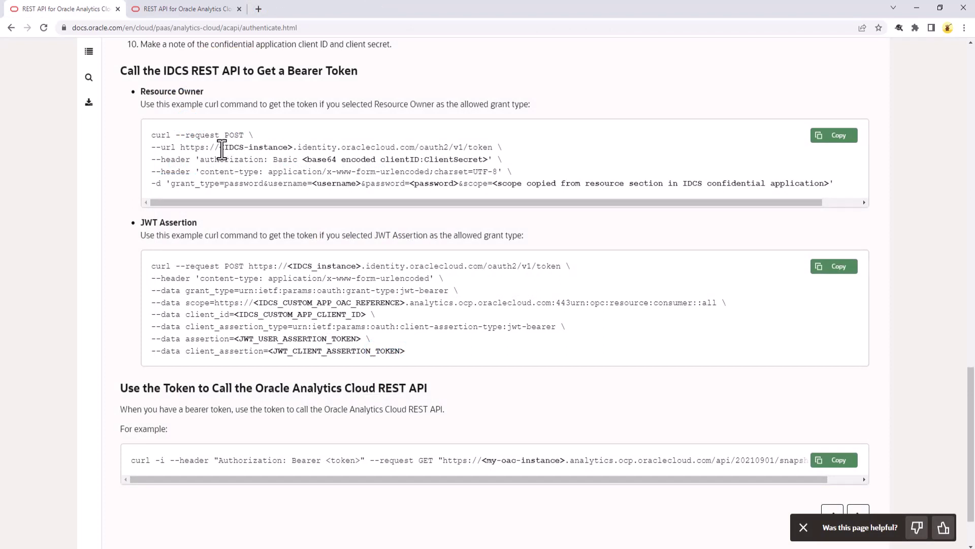
pyautogui.moveTo(220, 147); pyautogui.dragTo(291, 147)
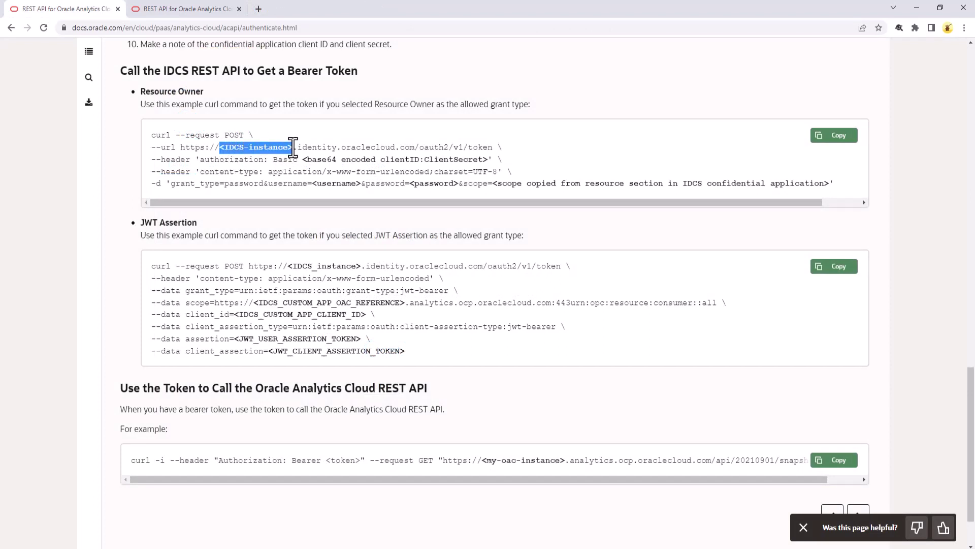
pyautogui.moveTo(303, 160); pyautogui.dragTo(484, 160)
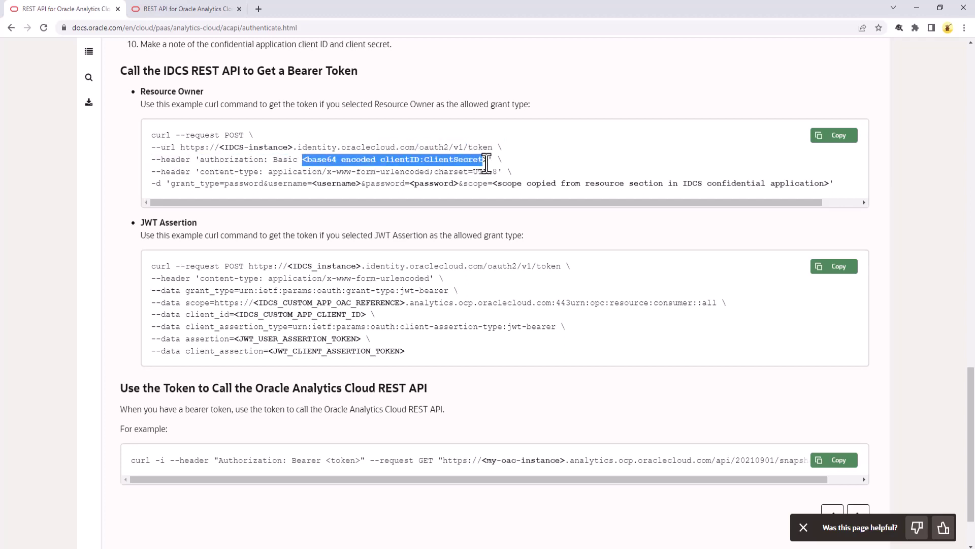
pyautogui.moveTo(486, 160); pyautogui.dragTo(487, 160)
pyautogui.moveTo(313, 184); pyautogui.dragTo(459, 187)
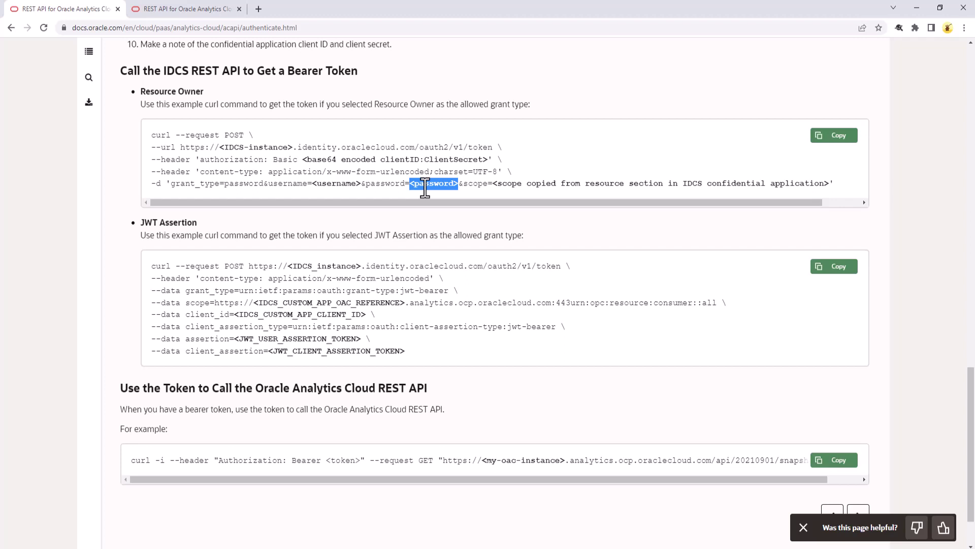
pyautogui.click(495, 184)
pyautogui.moveTo(495, 183); pyautogui.dragTo(715, 184)
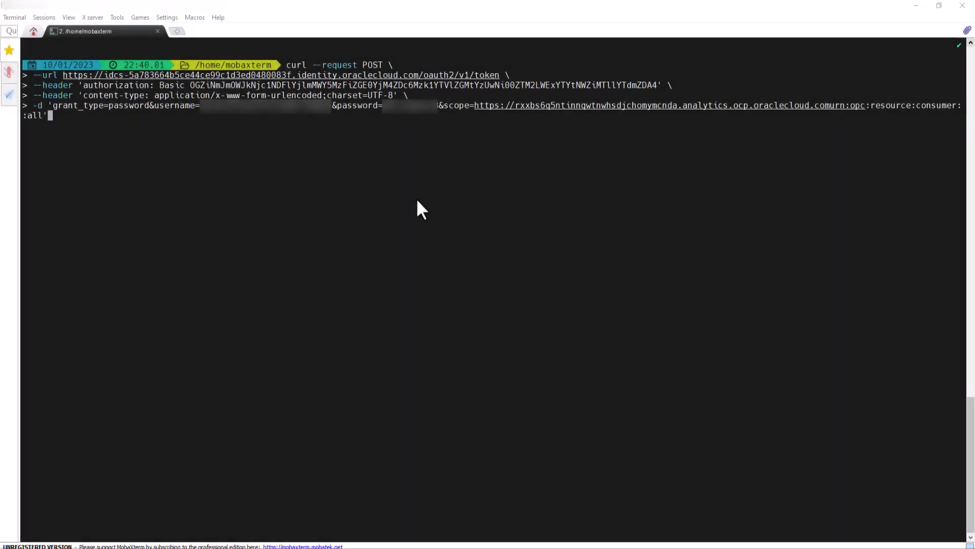
# Run the IDCS token curl request and highlight the returned access token and its expires_in of 100
pyautogui.press('Return')
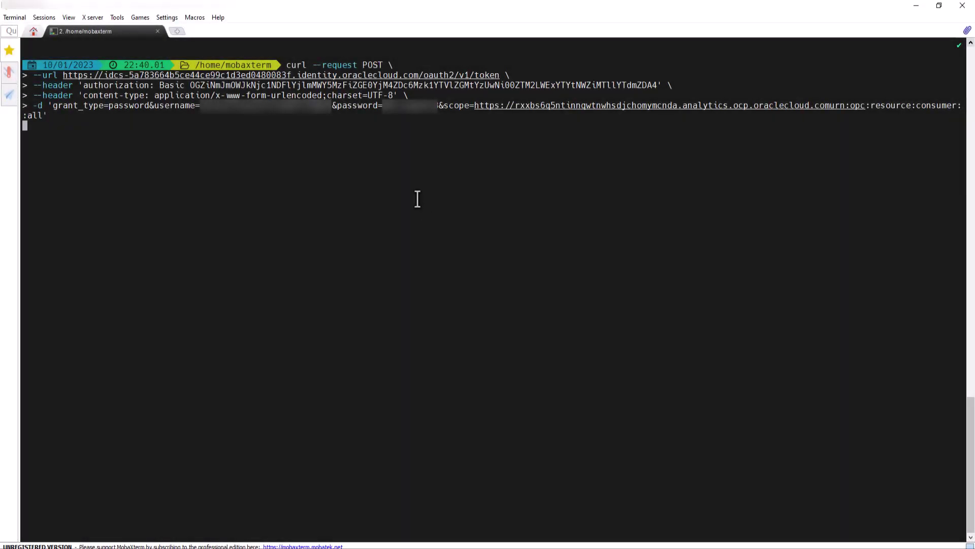
pyautogui.doubleClick(356, 196)
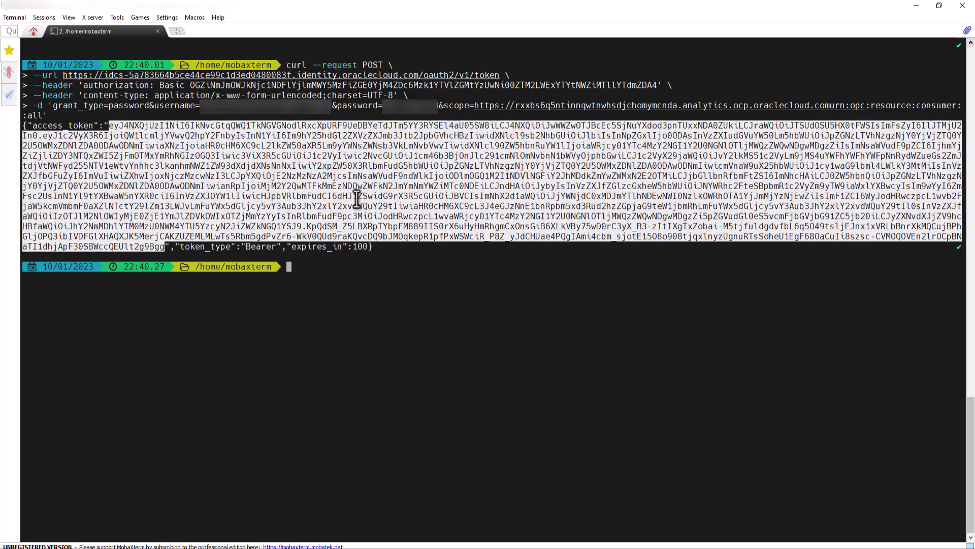
pyautogui.doubleClick(358, 245)
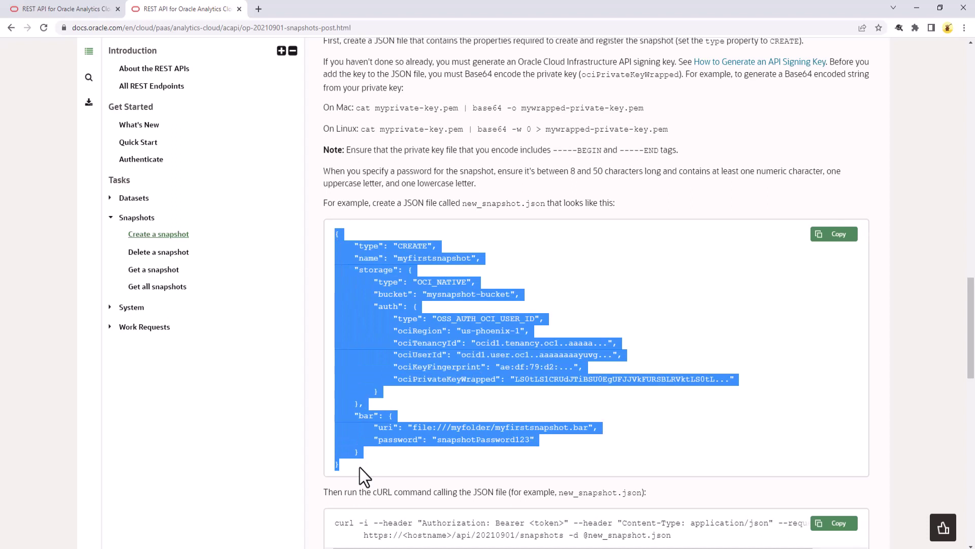
pyautogui.click(457, 348)
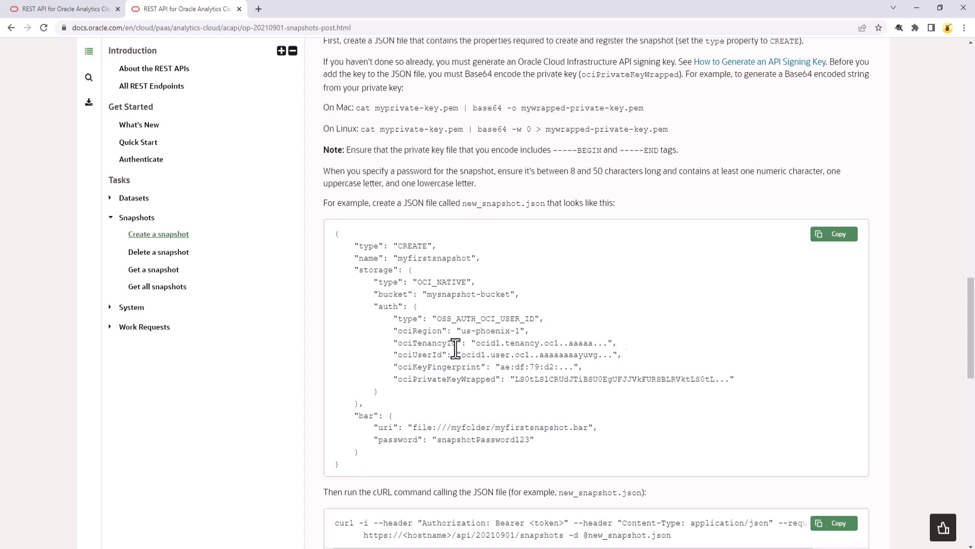
pyautogui.doubleClick(413, 245)
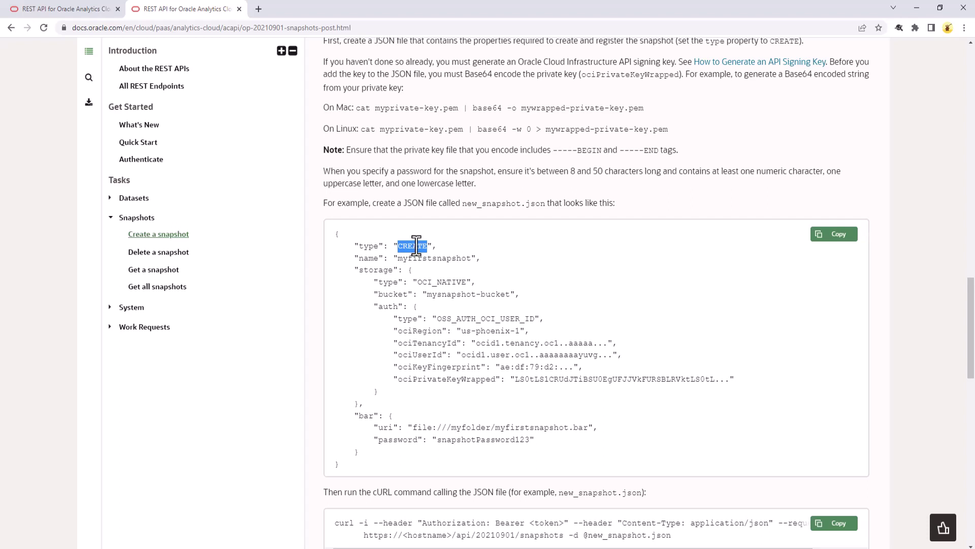
pyautogui.doubleClick(434, 260)
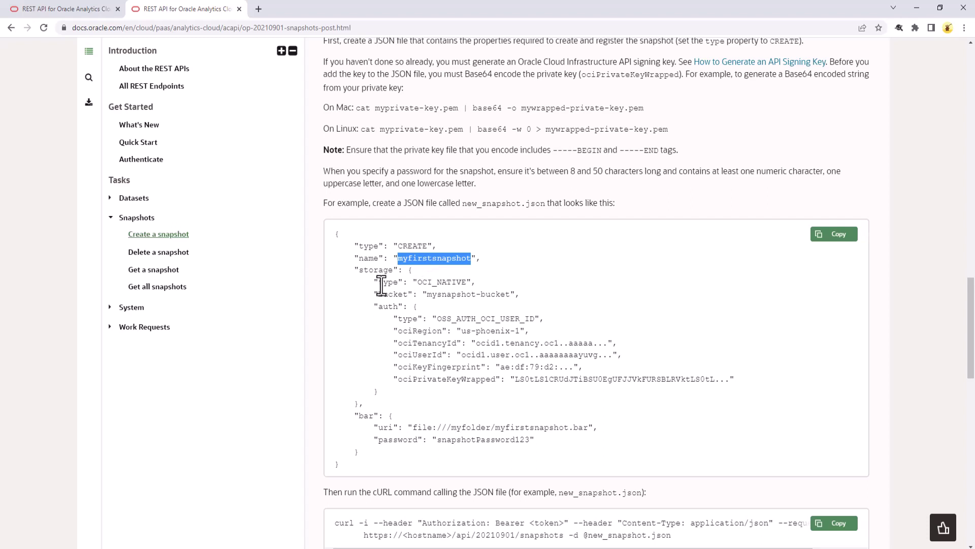
pyautogui.moveTo(373, 281); pyautogui.dragTo(423, 391)
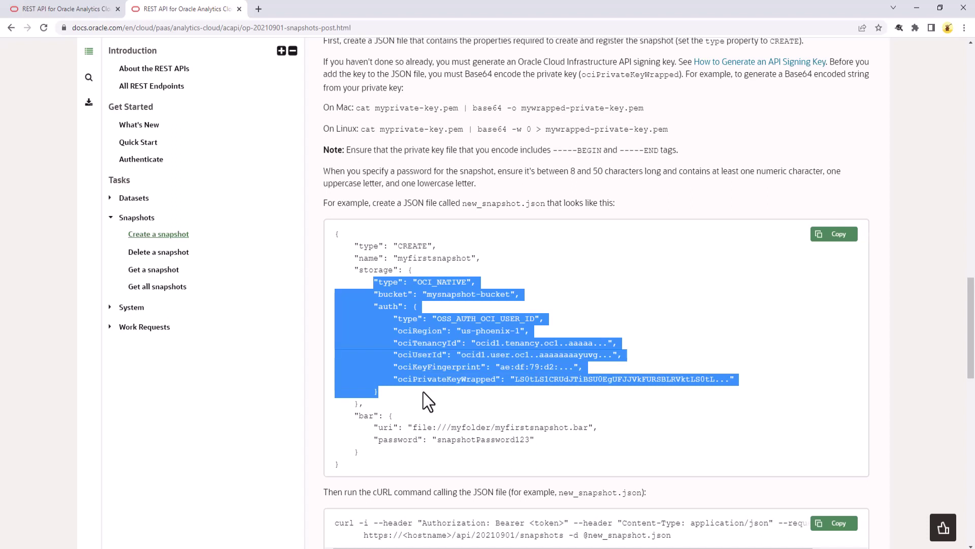
pyautogui.click(414, 428)
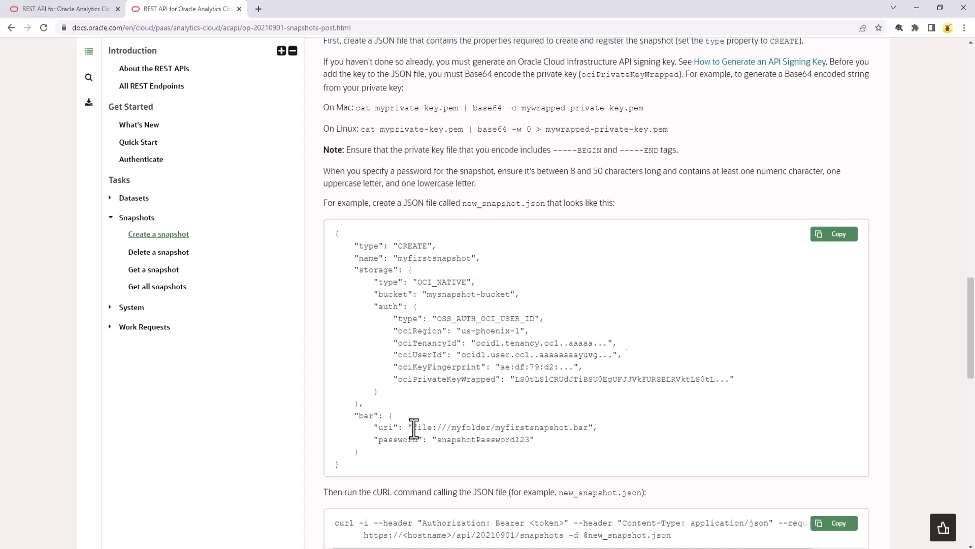
pyautogui.moveTo(413, 427); pyautogui.dragTo(591, 427)
pyautogui.click(483, 443)
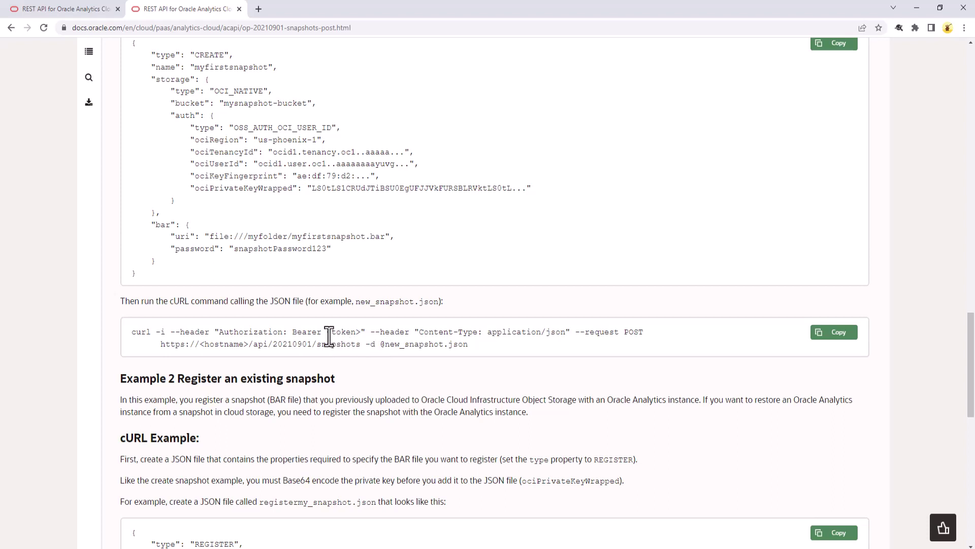
pyautogui.moveTo(326, 332); pyautogui.dragTo(360, 333)
pyautogui.moveTo(385, 343); pyautogui.dragTo(468, 345)
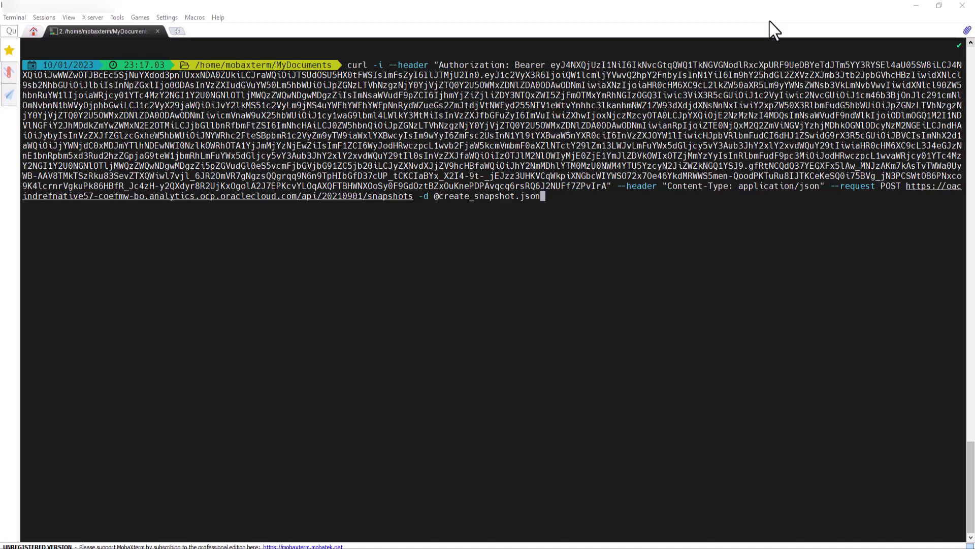
# Run the snapshot POST and highlight work request ID lfc-cu:552-cm:2389 before switching to the docs
pyautogui.press('Return')
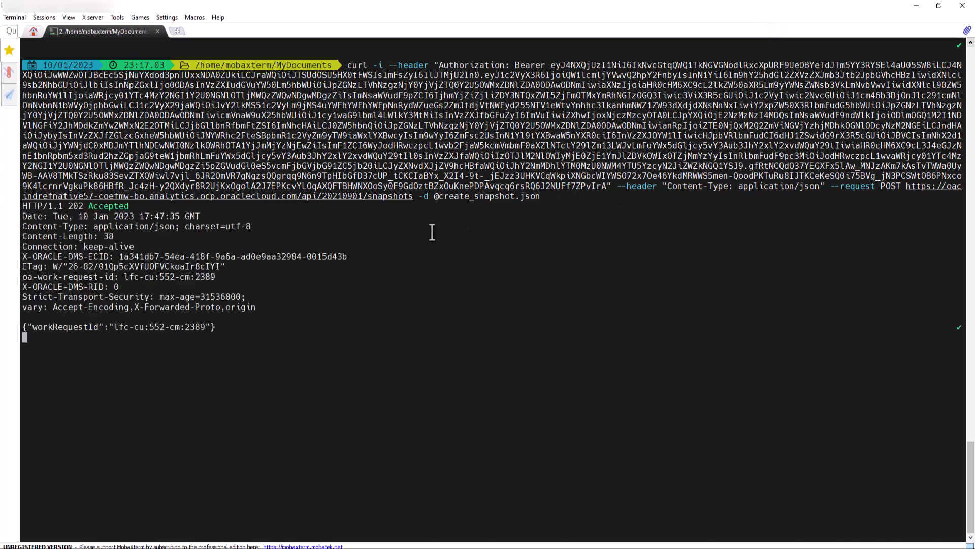
pyautogui.moveTo(125, 276); pyautogui.dragTo(214, 276)
pyautogui.hotkey('alt', 'Tab')
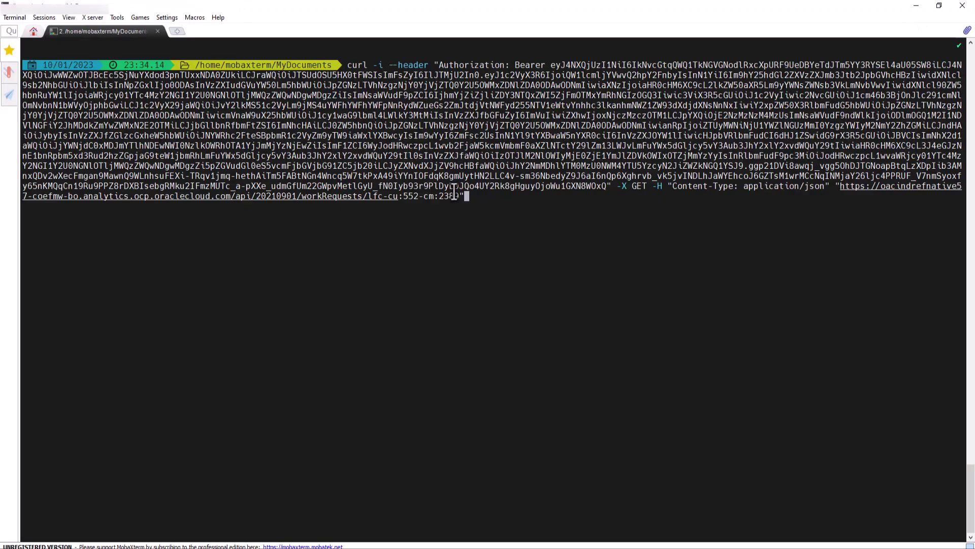
# Query work request lfc-cu:552-cm:2389's status and highlight SUCCEEDED in the response
pyautogui.press('Return')
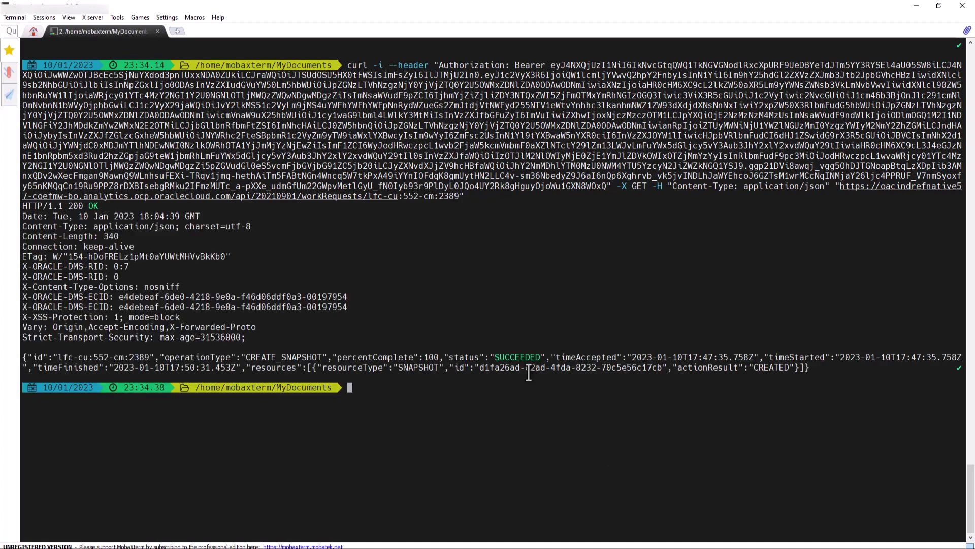
pyautogui.doubleClick(526, 357)
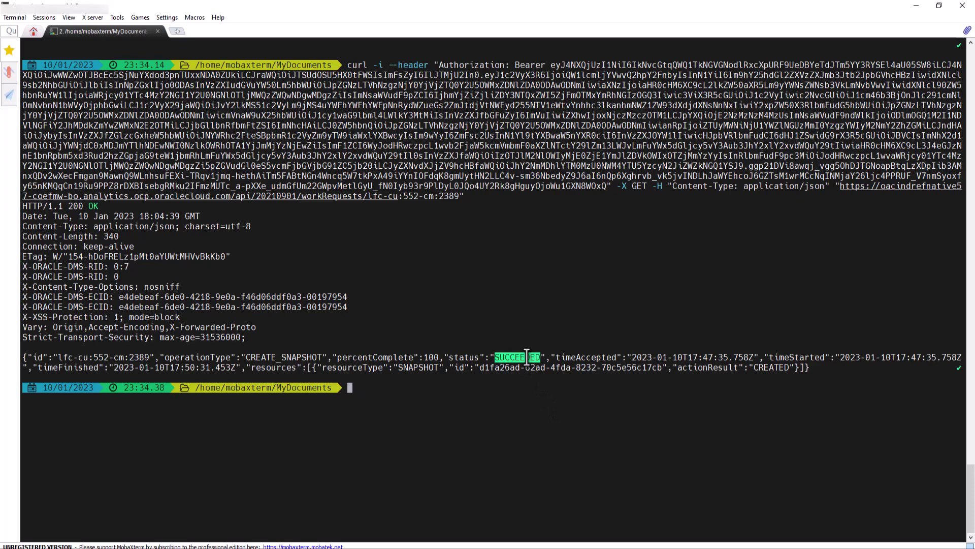